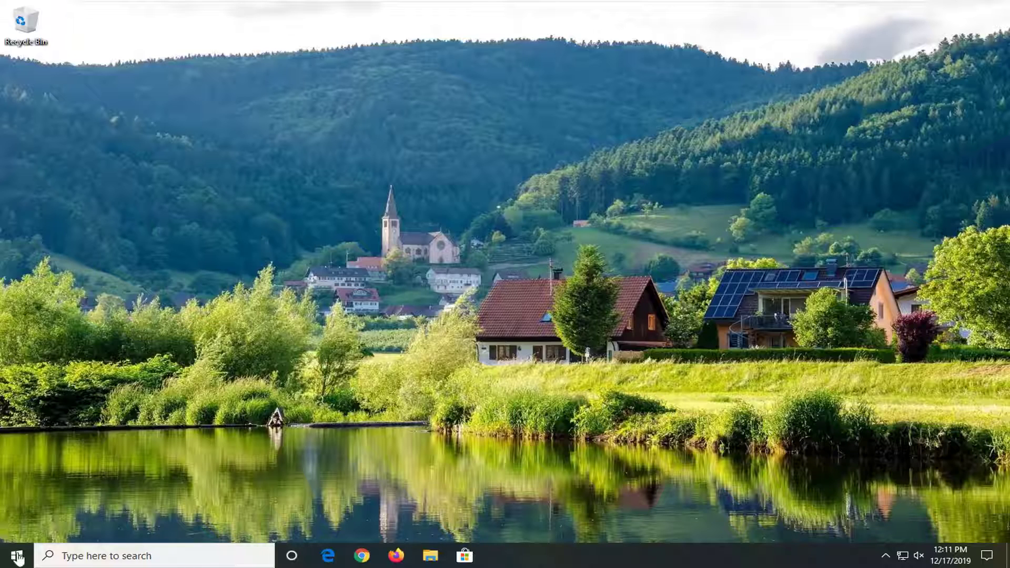
# Step: Find and open the Services console
pyautogui.click(15, 560)
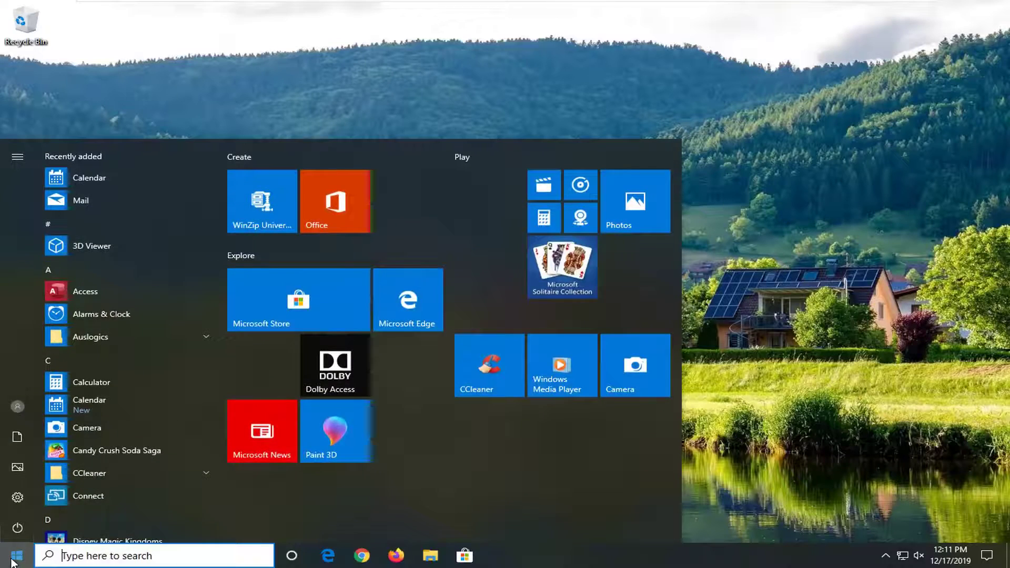
pyautogui.write('services')
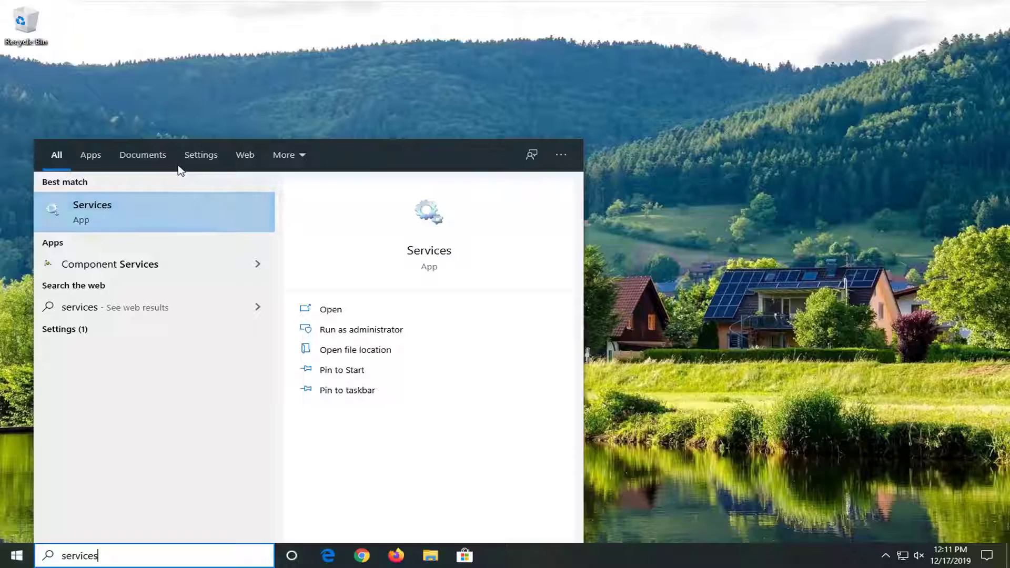
pyautogui.click(96, 216)
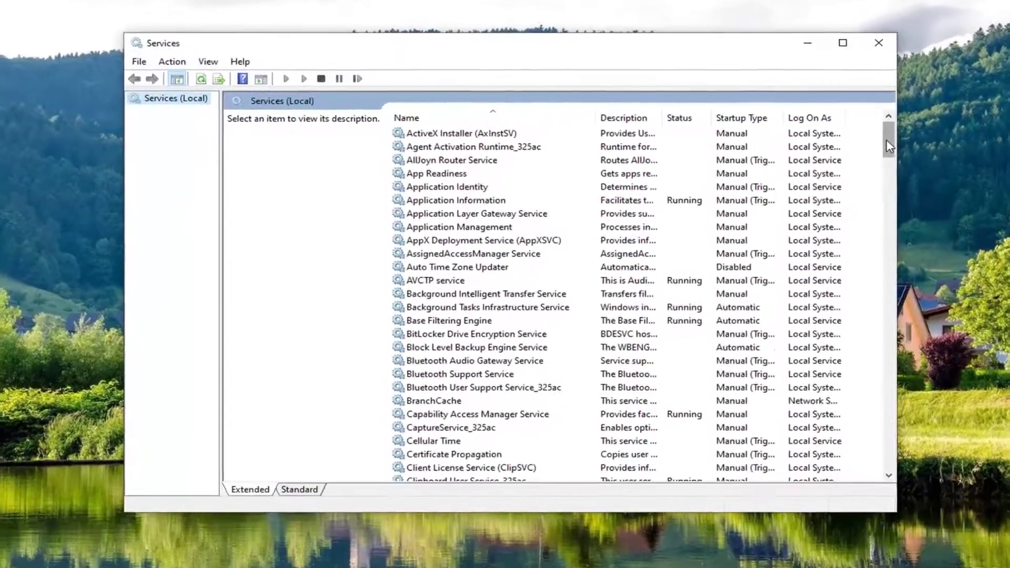
# Step: Check the startup type and status of the Windows Defender Firewall service, and close the Services console
pyautogui.moveTo(886, 140); pyautogui.dragTo(897, 451)
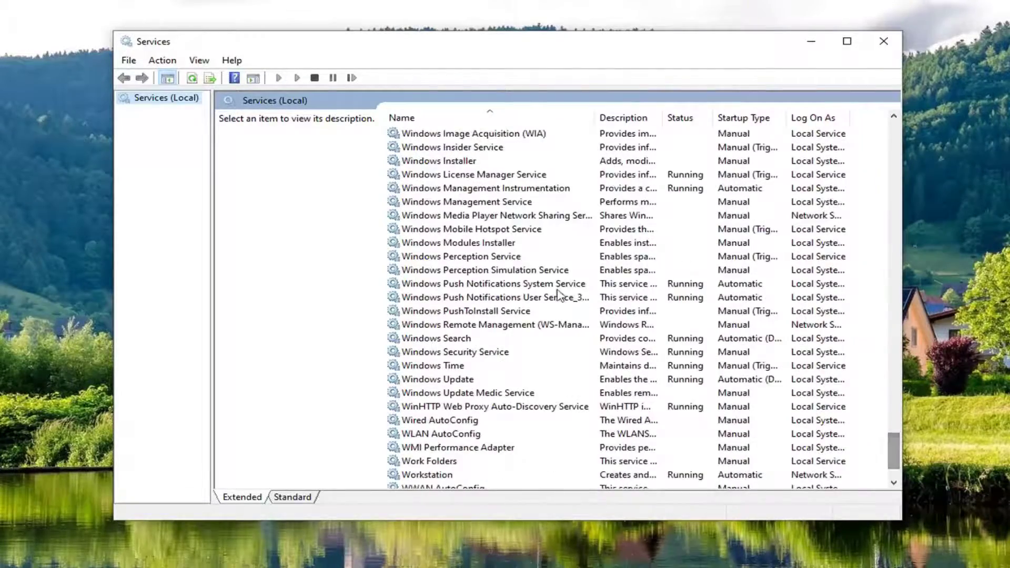
pyautogui.scroll(7, 559, 289)
pyautogui.doubleClick(459, 338)
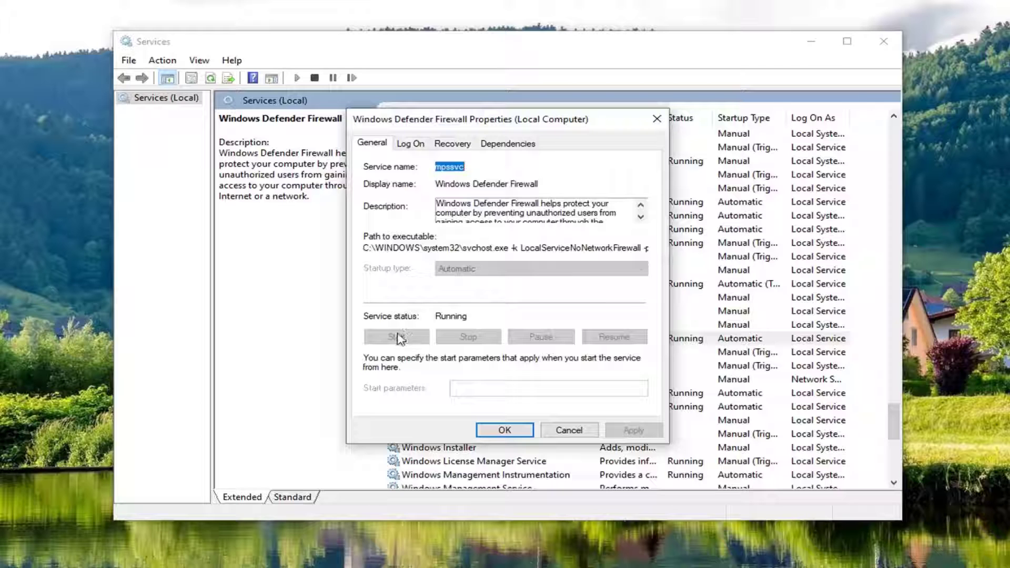
pyautogui.click(506, 429)
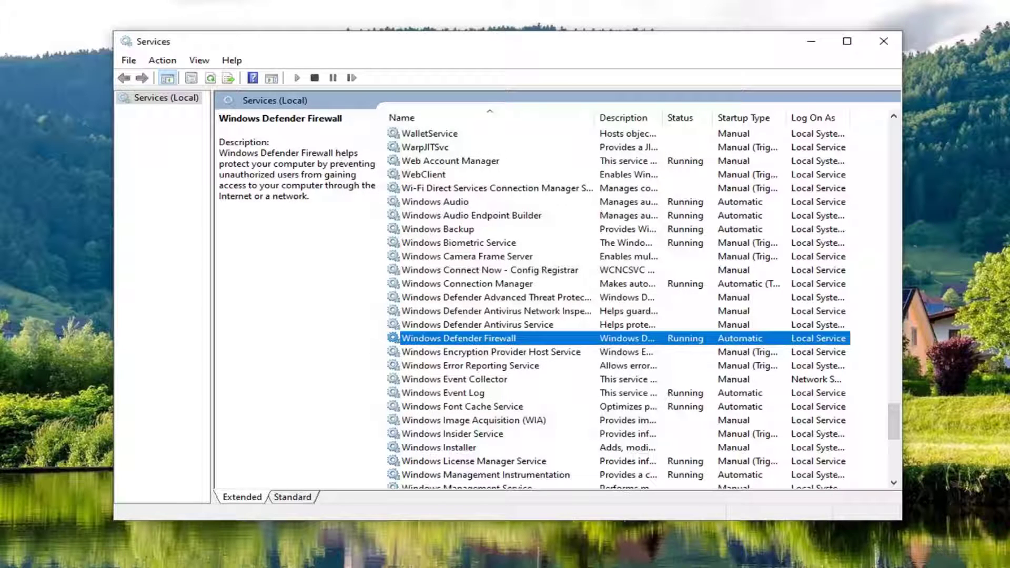
pyautogui.click(884, 41)
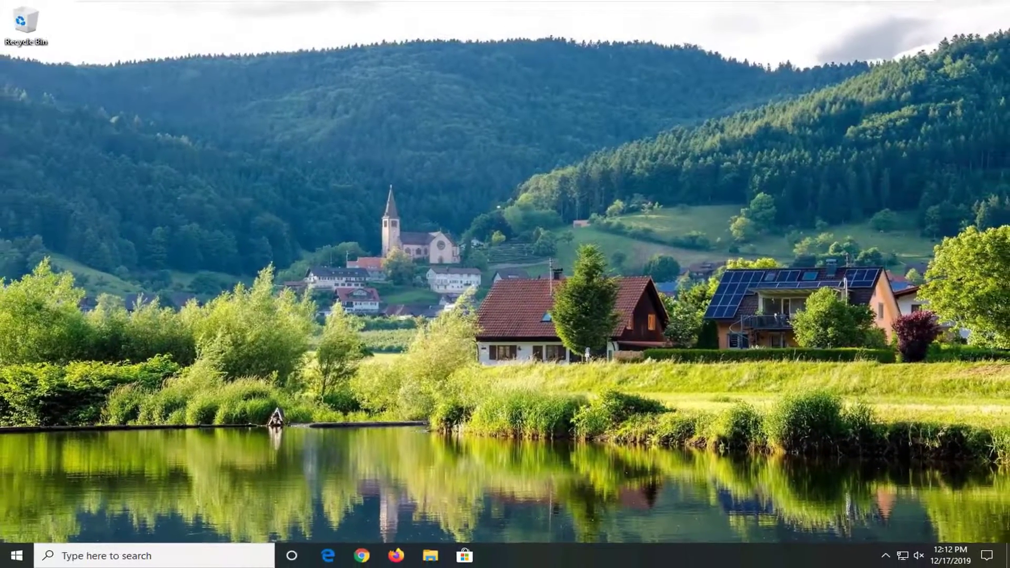
# Step: Run the wsreset command as administrator to reset the store cache, and close the Microsoft Store window
pyautogui.click(16, 557)
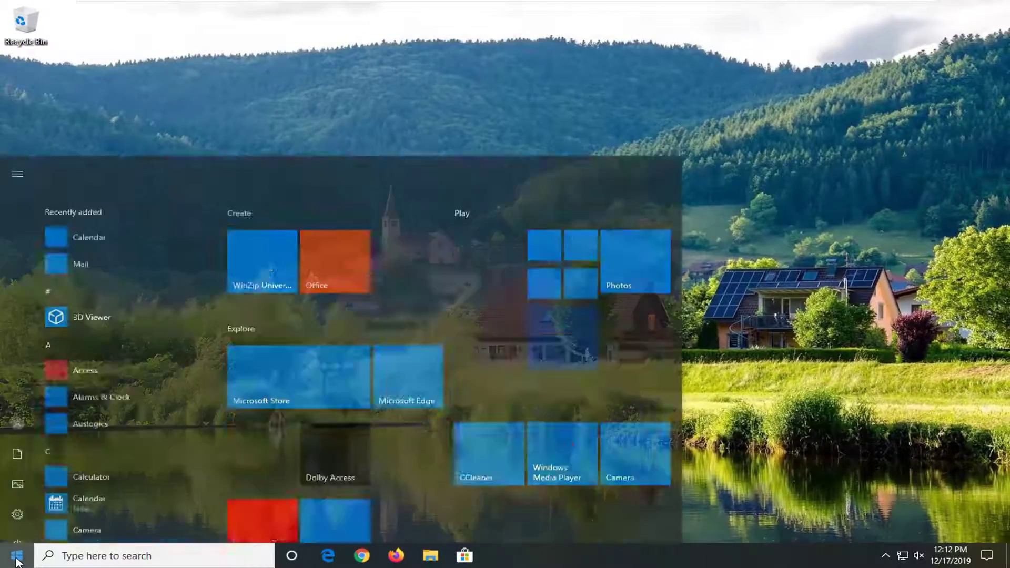
pyautogui.write('w')
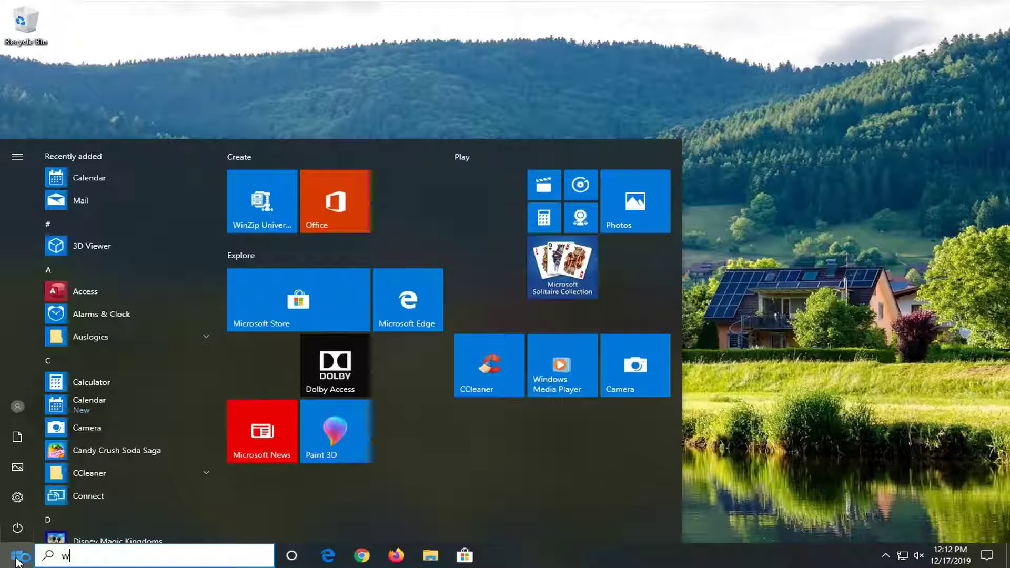
pyautogui.write('sreset')
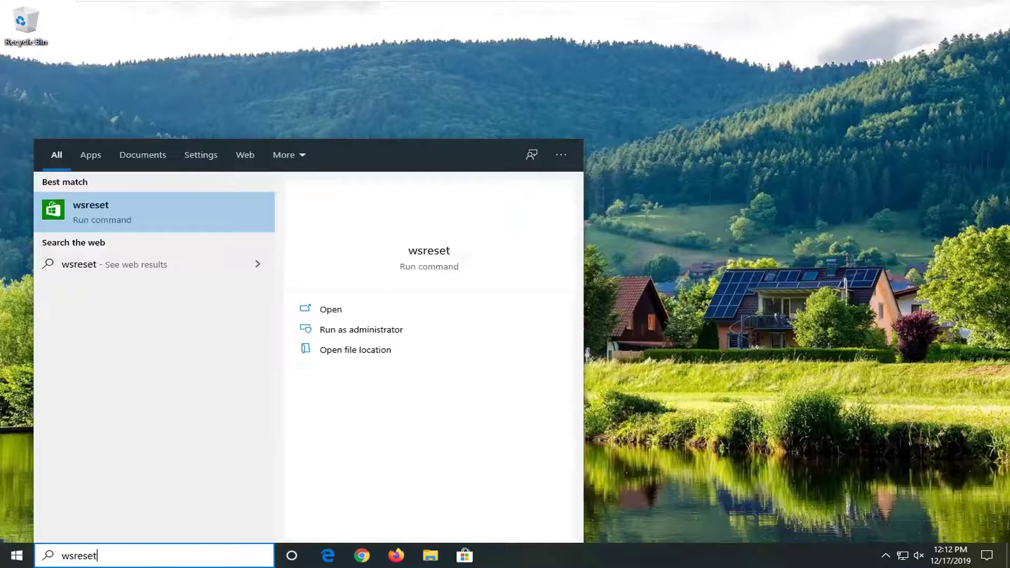
pyautogui.rightClick(106, 209)
pyautogui.click(163, 224)
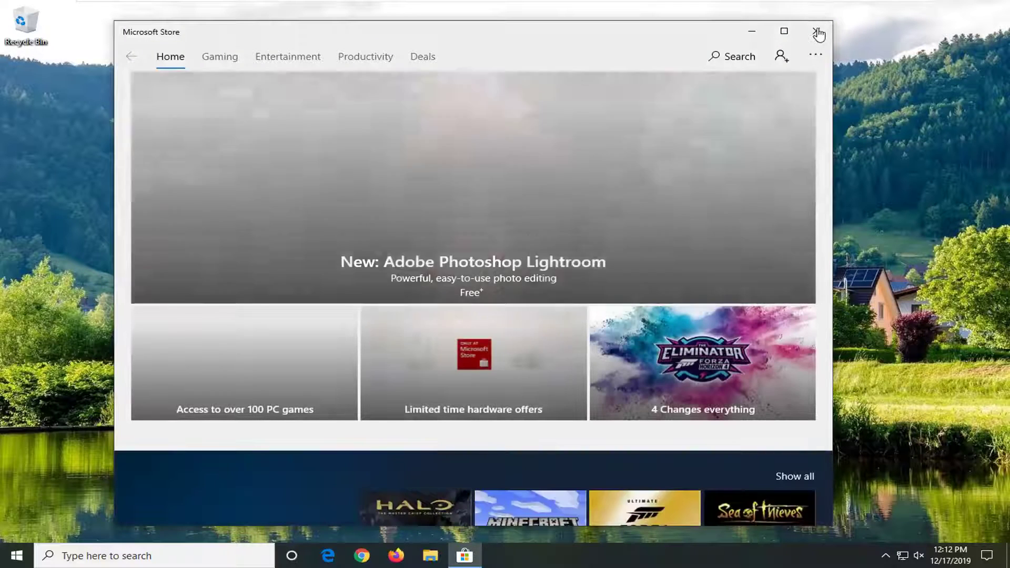
pyautogui.click(815, 31)
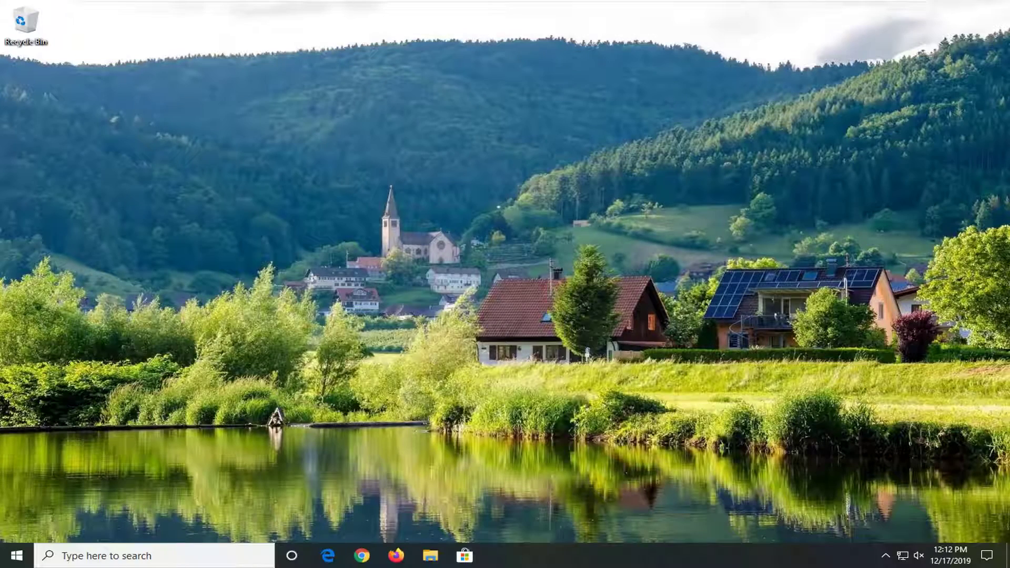
# Step: Open the Troubleshoot page of the Windows system settings
pyautogui.click(16, 556)
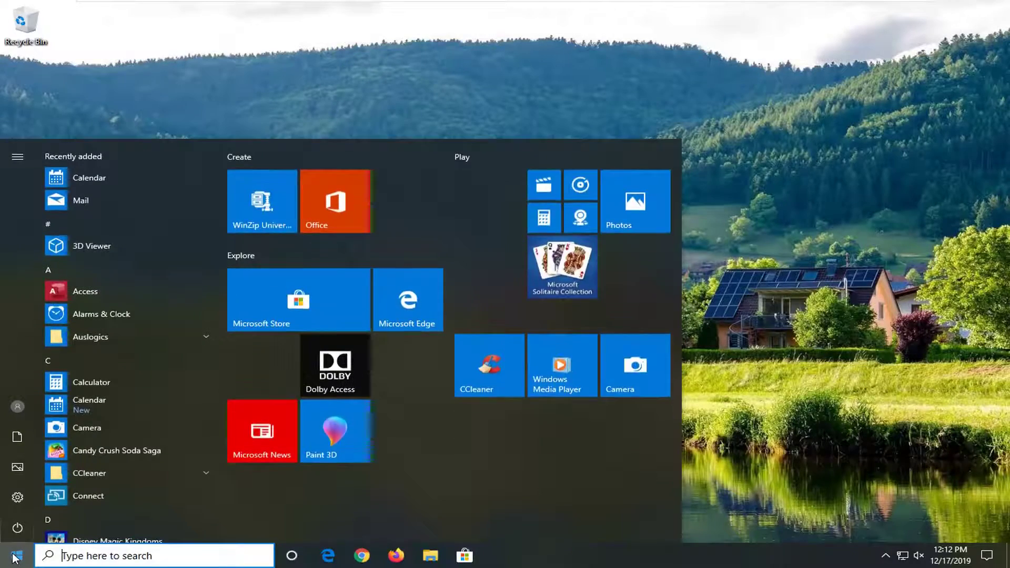
pyautogui.write('troubleshoot')
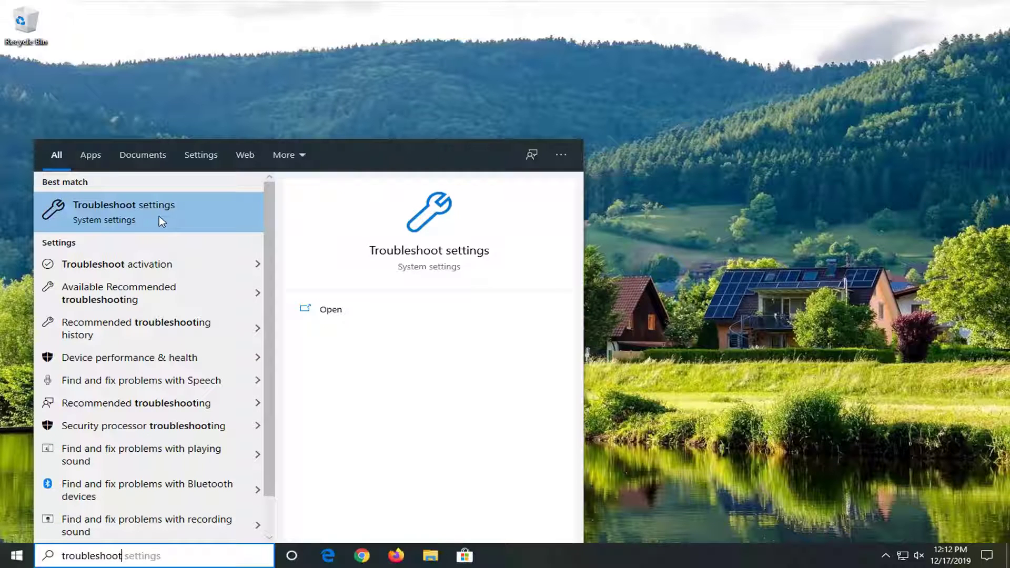
pyautogui.click(126, 218)
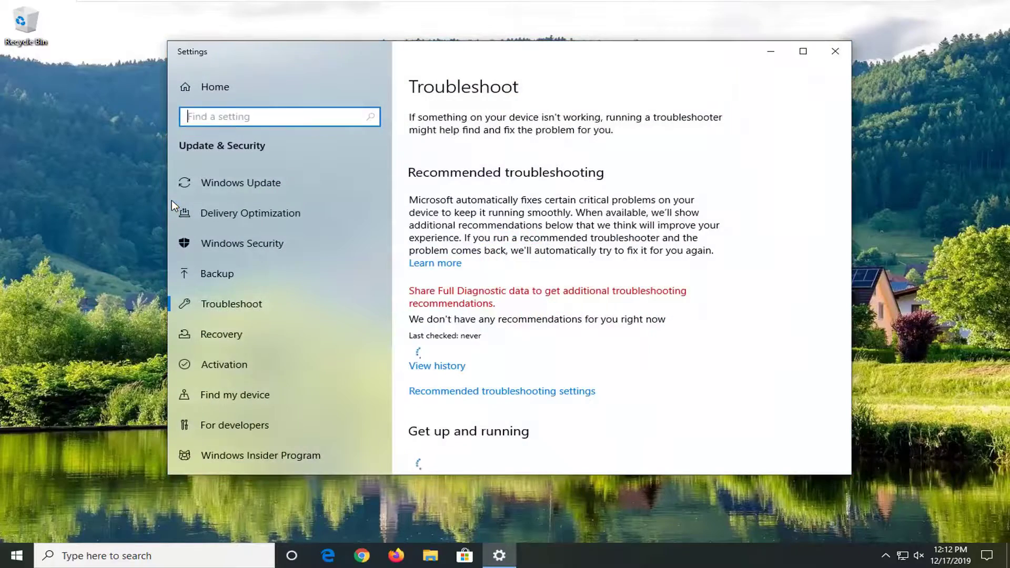
# Step: Run the Windows Store Apps troubleshooter
pyautogui.scroll(-2, 688, 250)
pyautogui.scroll(-5, 707, 258)
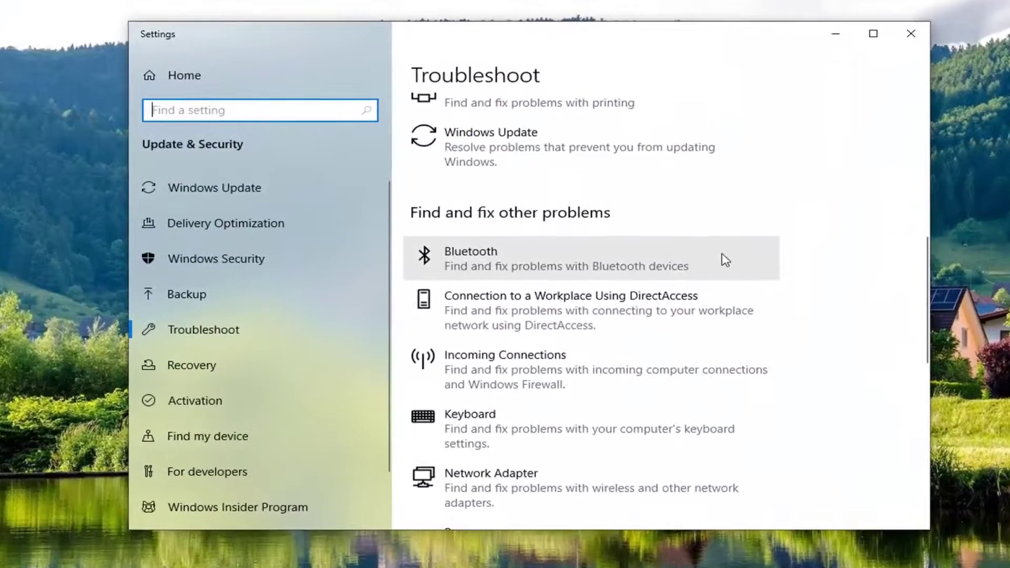
pyautogui.scroll(-10, 725, 260)
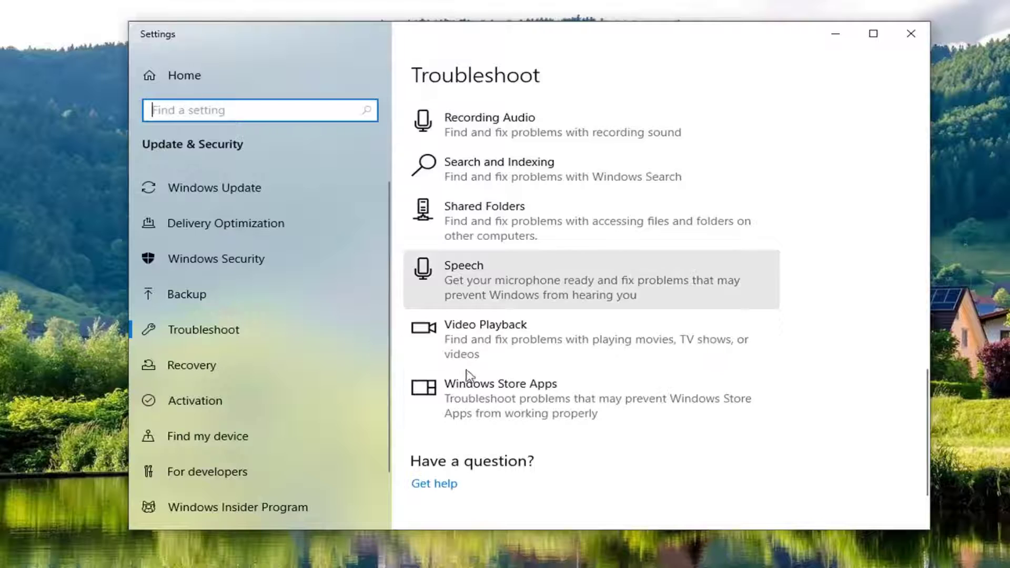
pyautogui.click(542, 409)
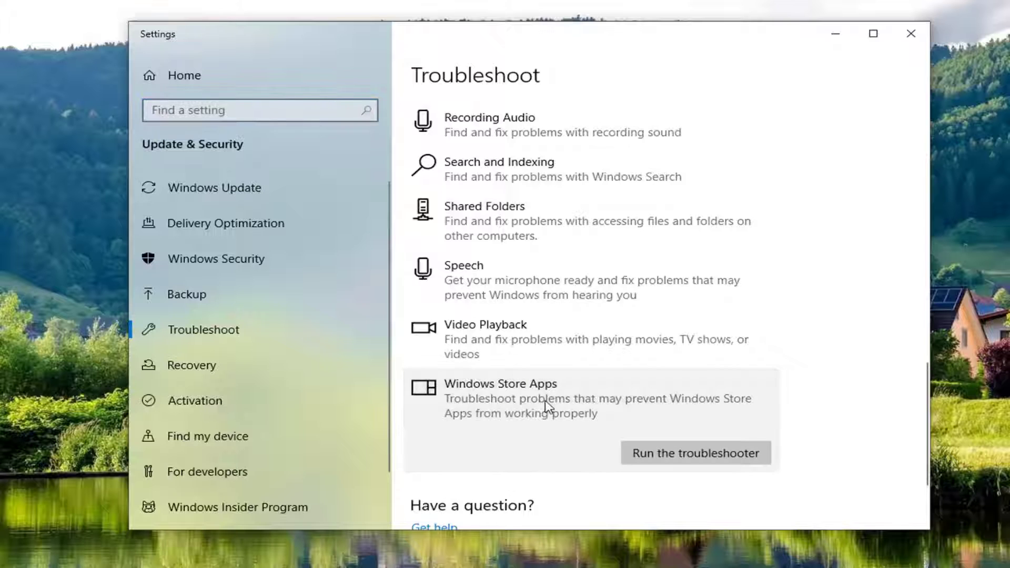
pyautogui.click(676, 453)
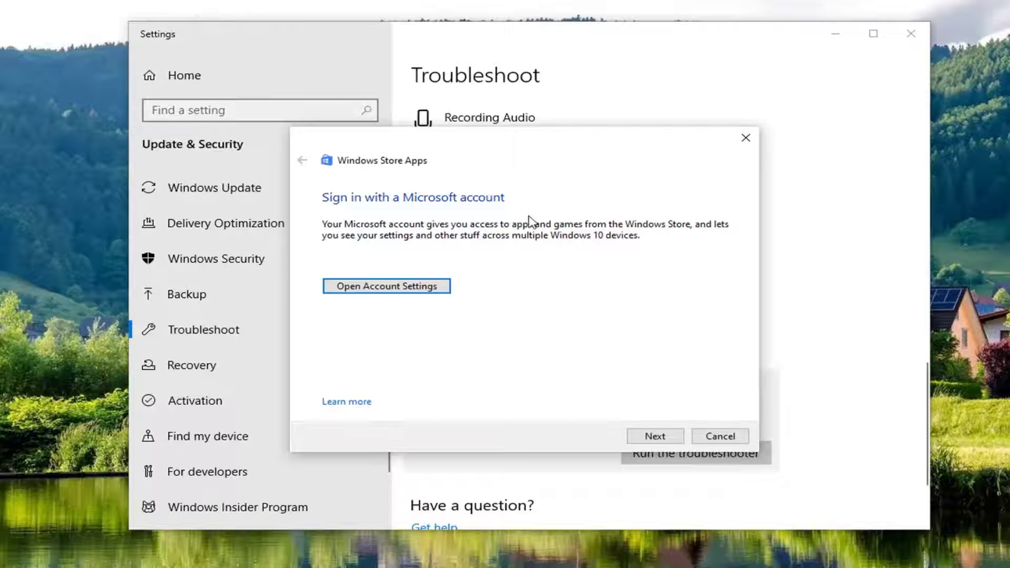
# Step: Skip the troubleshooter's account sign-in and app reset suggestions, and close the troubleshooter and the settings
pyautogui.click(652, 437)
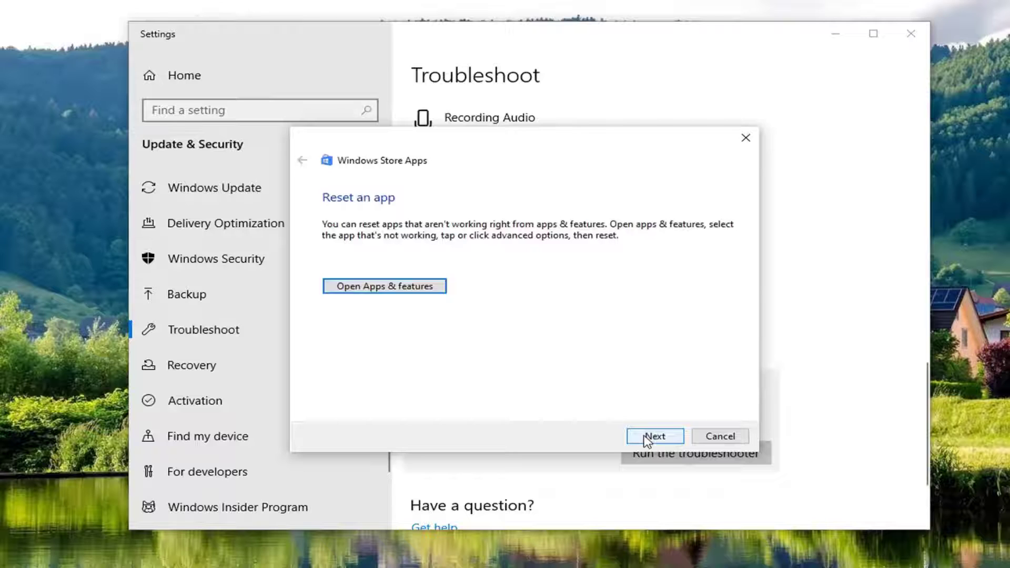
pyautogui.click(647, 439)
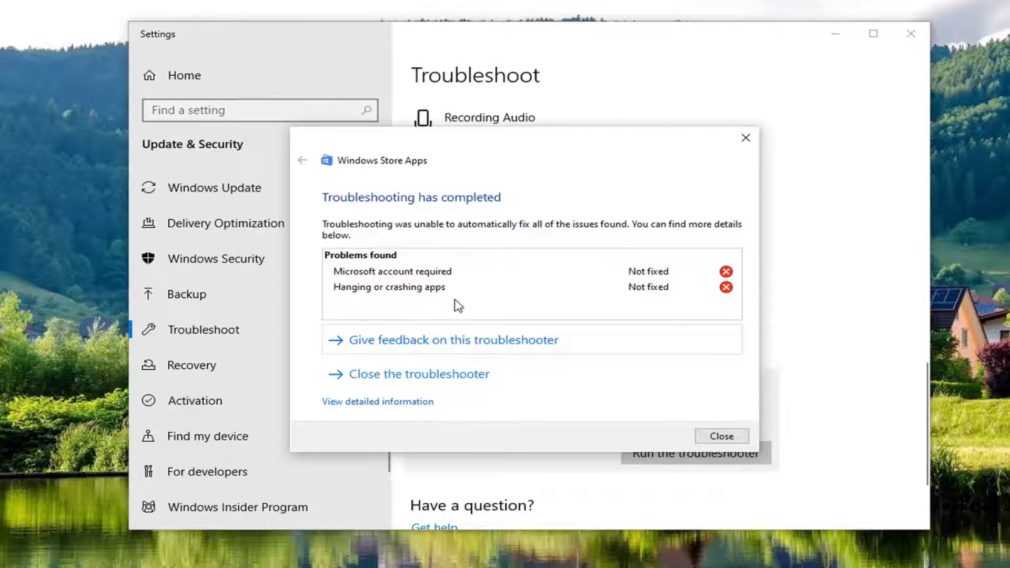
pyautogui.click(745, 137)
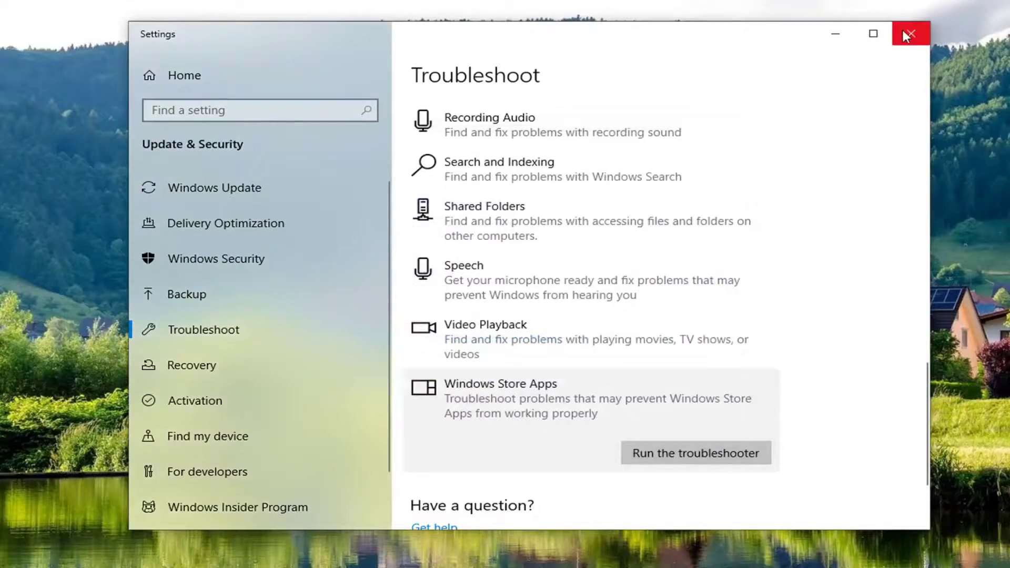
pyautogui.click(901, 34)
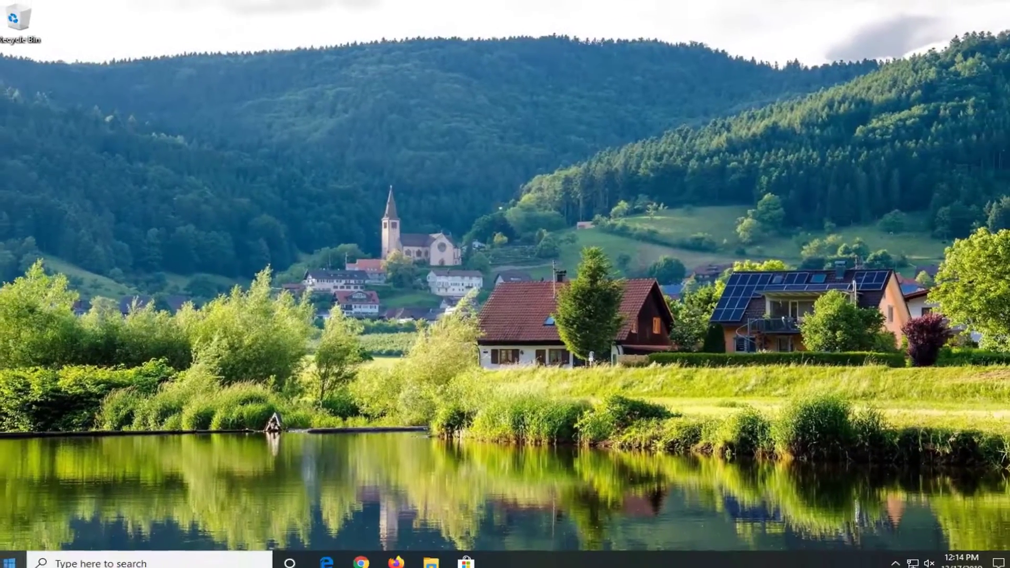
# Step: Open Command Prompt as administrator and allow it to make changes to the device
pyautogui.click(4, 566)
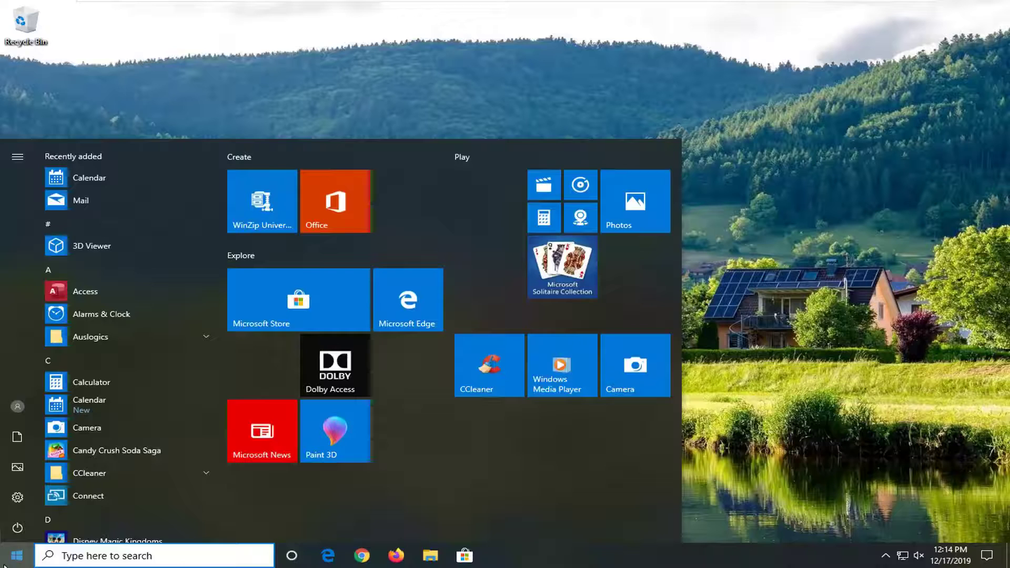
pyautogui.write('cmd')
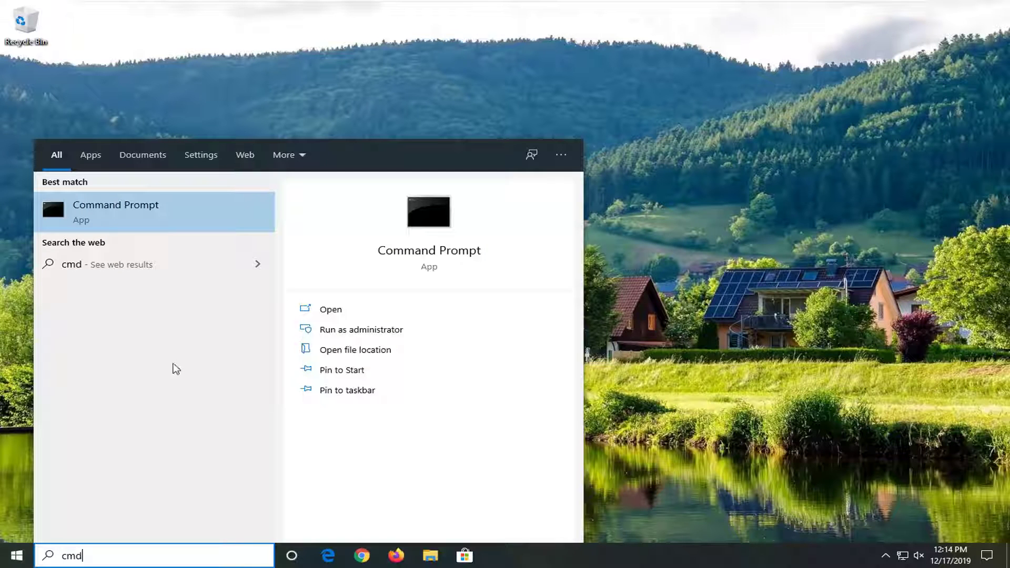
pyautogui.rightClick(121, 221)
pyautogui.click(175, 230)
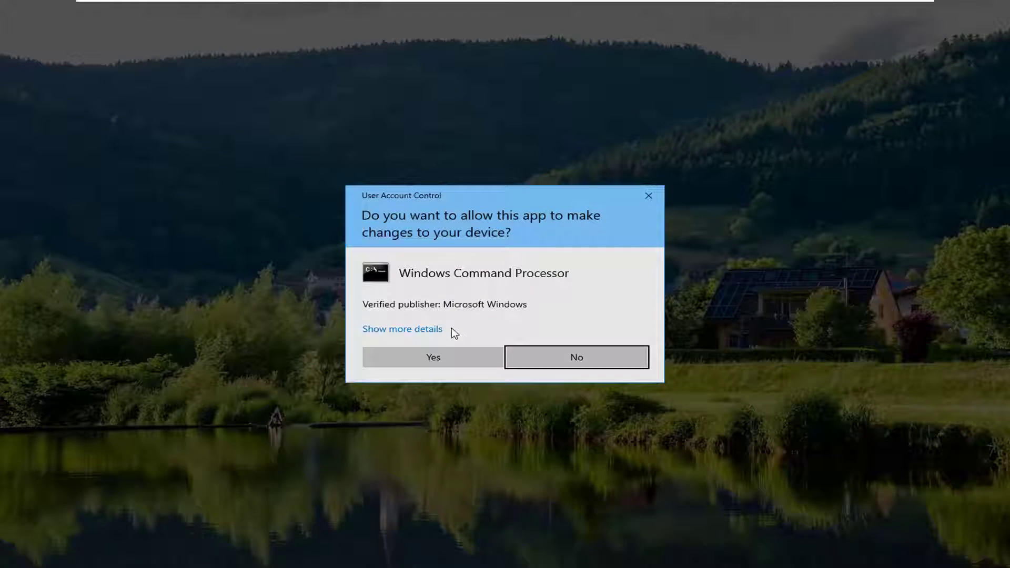
pyautogui.click(431, 359)
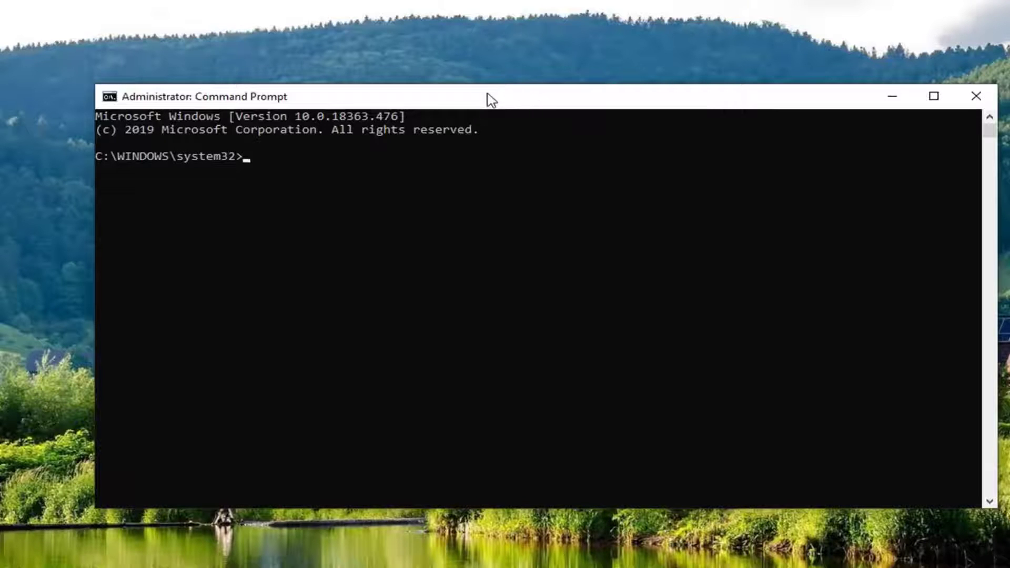
# Step: Run "powershell -executionpolicy unrestricted" followed by "$manifest = (Get-AppxPackage Microsoft.WindowsStore).InstallLocation + '\AppxManifest.xml' ; Add-AppxPackage -DisableDevelopmentMode -Register $manifest"
pyautogui.rightClick(454, 88)
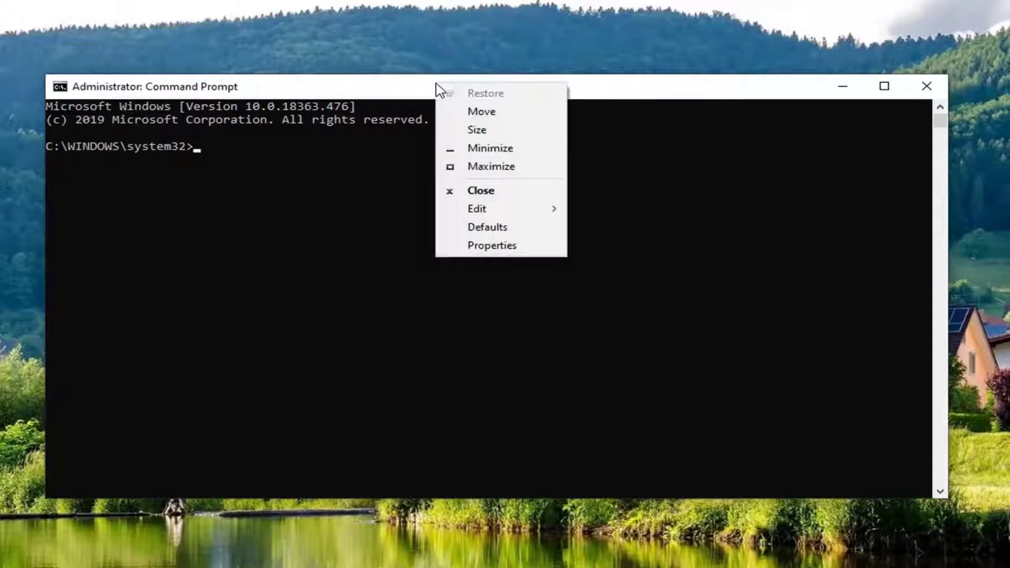
pyautogui.moveTo(481, 210)
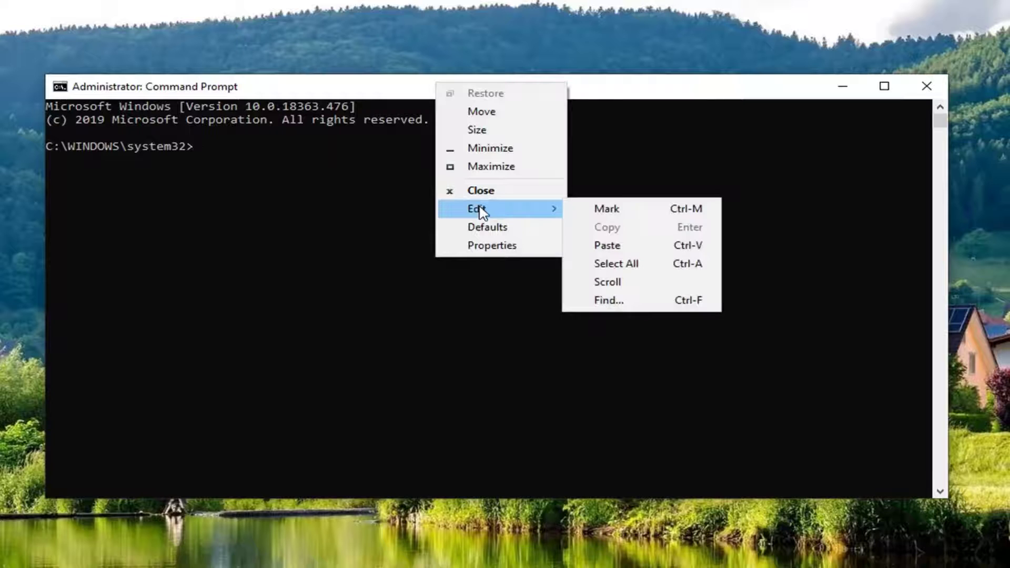
pyautogui.click(583, 240)
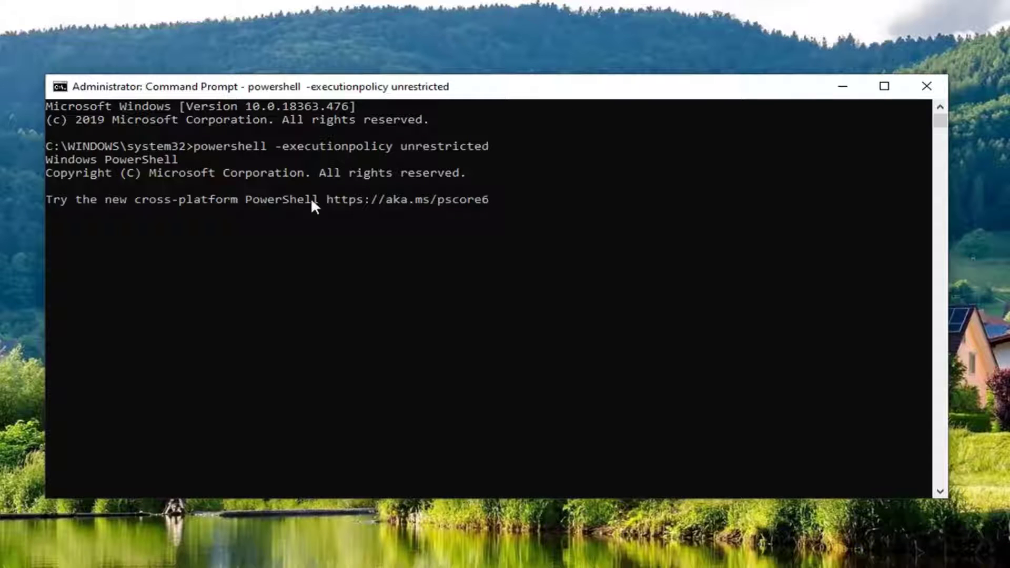
pyautogui.write("$manifest = (Get-AppxPackage Microsoft.WindowsStore).InstallLocation + '\\AppxManifest.xml' ; Add-AppxPackage -DisableDevelopmentMode -Register $manifest")
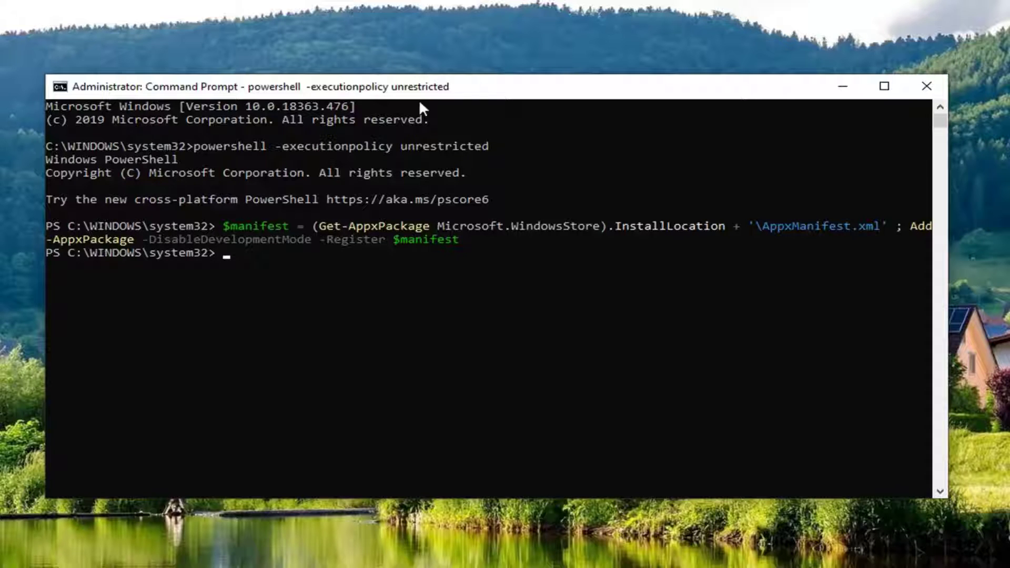
# Step: Run the system file check with "sfc /scannow" and close the command window once the scan completes
pyautogui.click(315, 279)
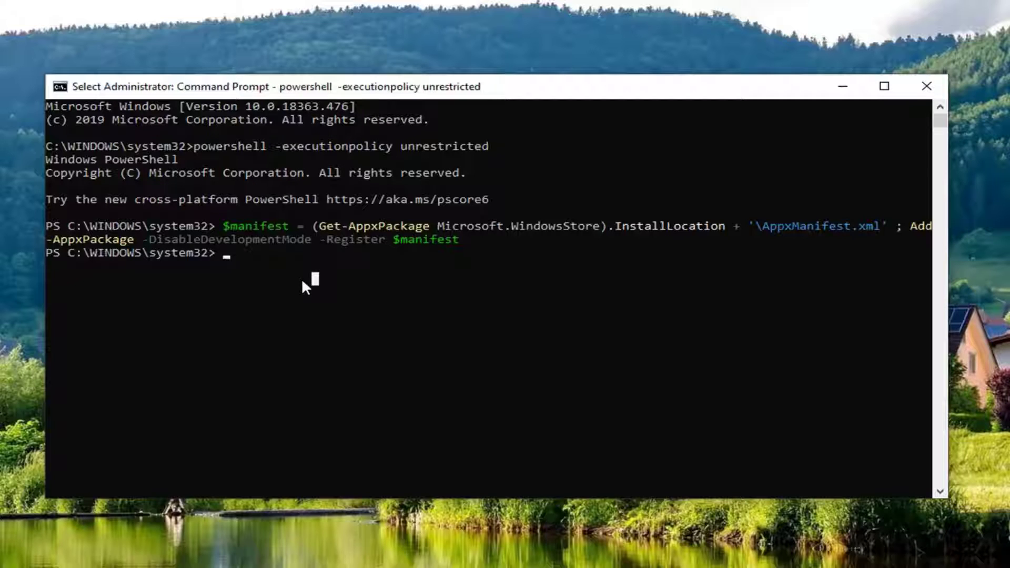
pyautogui.write('sfc')
pyautogui.press('BackSpace')
pyautogui.write('c /scannow')
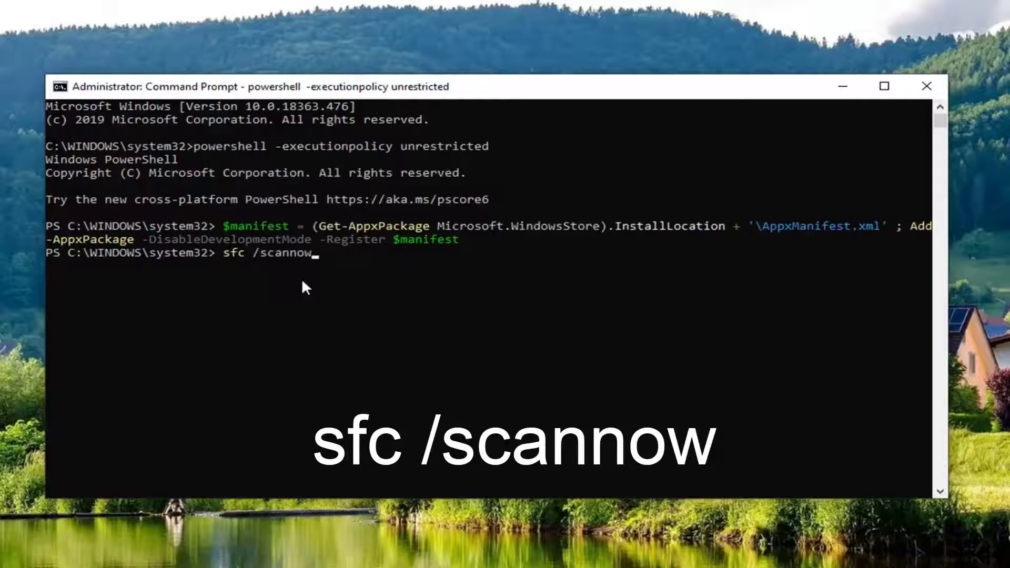
pyautogui.press('Return')
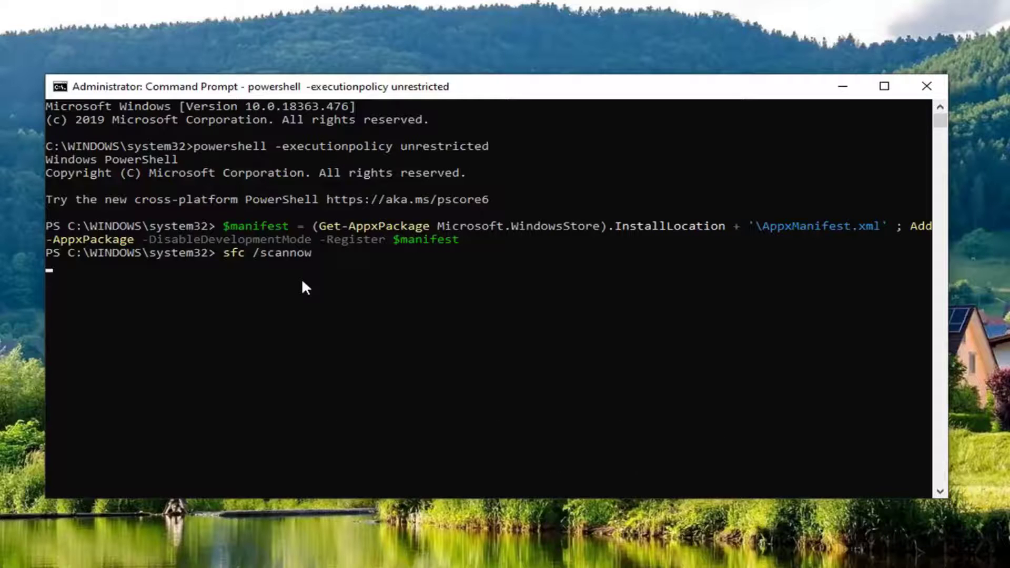
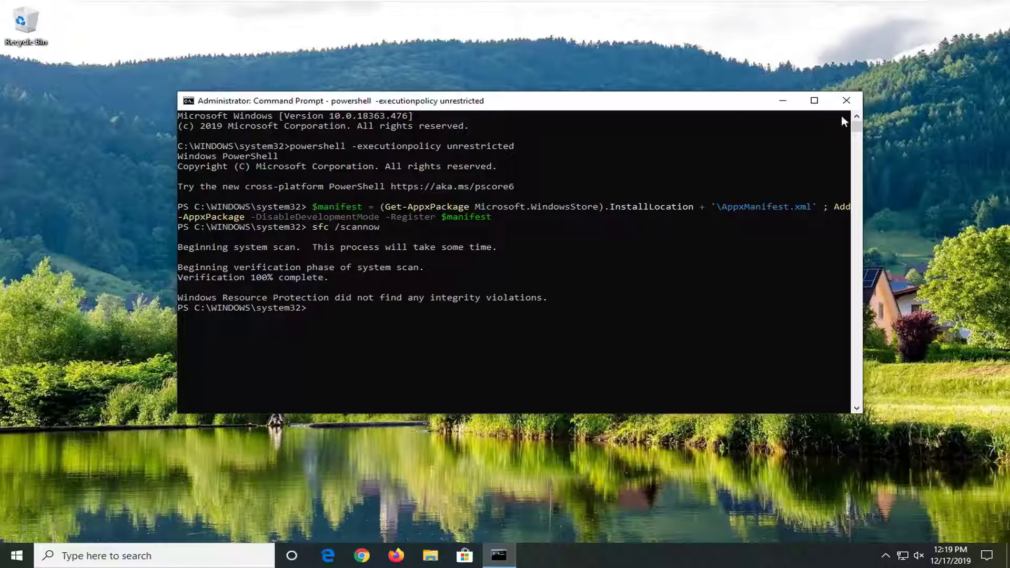
pyautogui.click(845, 101)
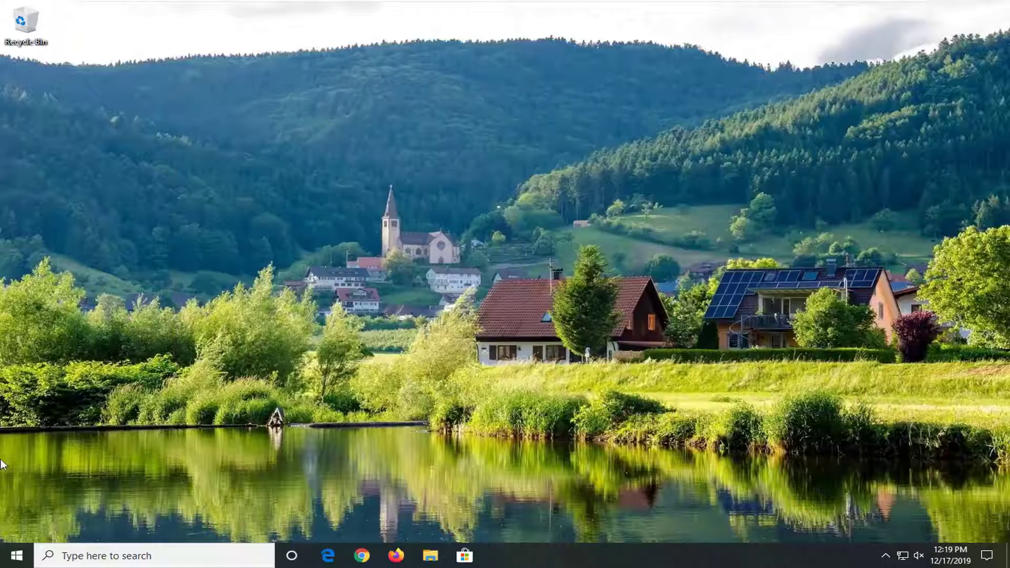
# Step: Restart the computer
pyautogui.click(17, 556)
pyautogui.click(17, 528)
pyautogui.click(38, 502)
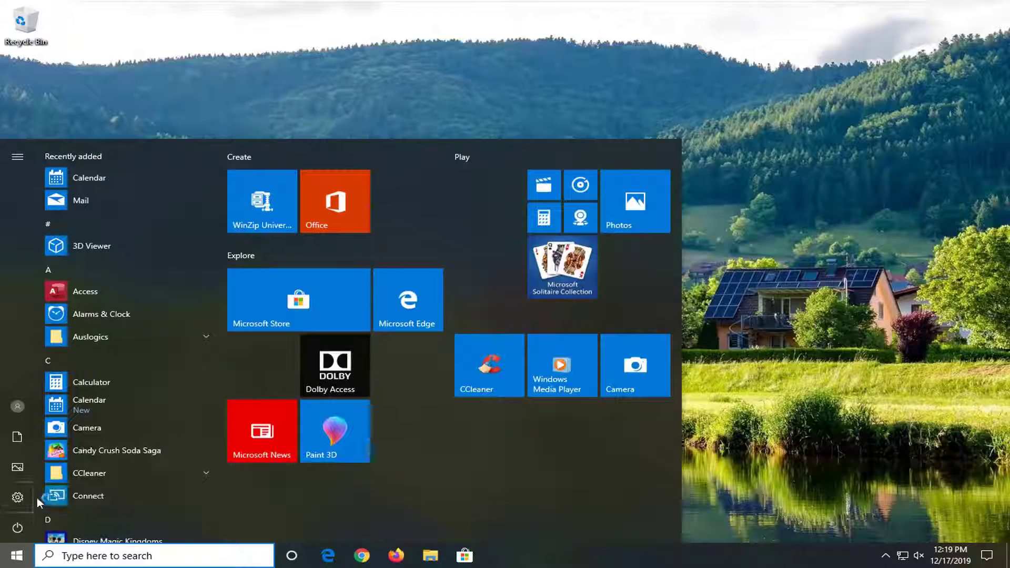